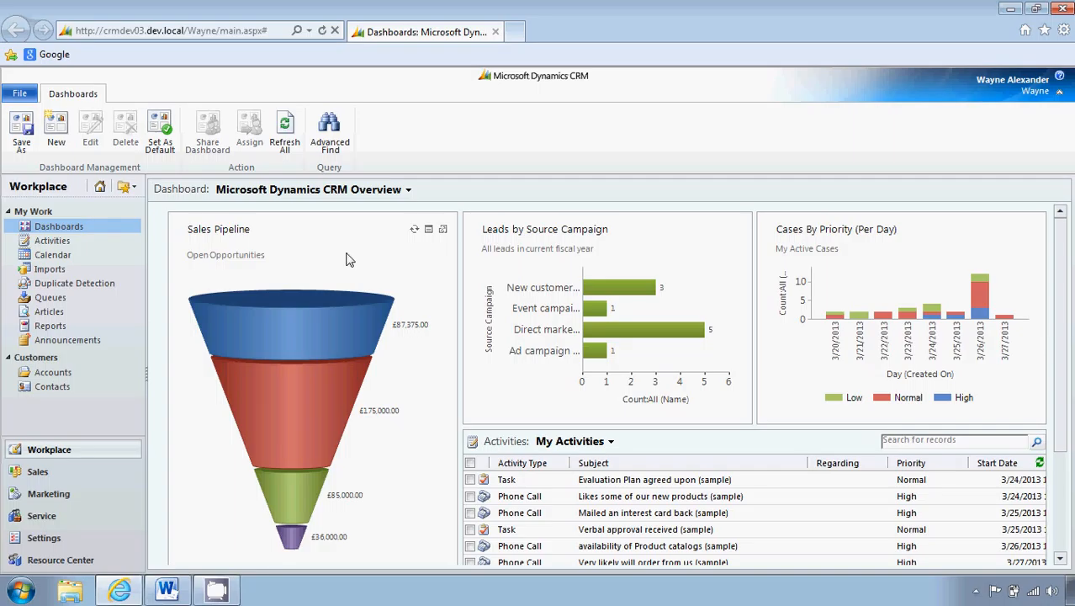
Open the list of open sales opportunities to review their estimated revenue and base revenue columns
{"action": "left_click", "coordinate": [81, 477]}
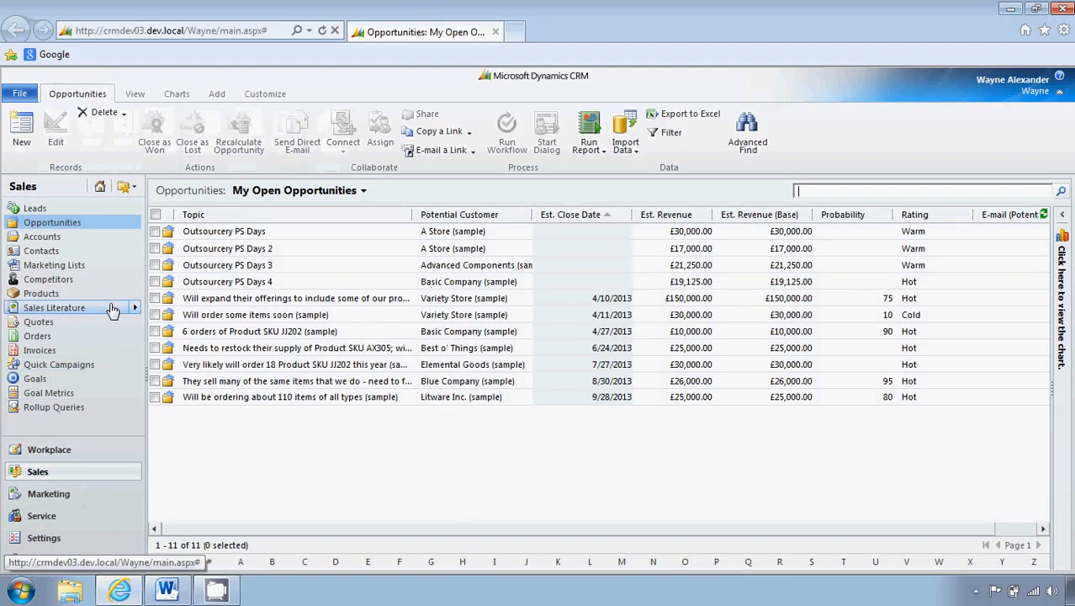
{"action": "left_click", "coordinate": [108, 227]}
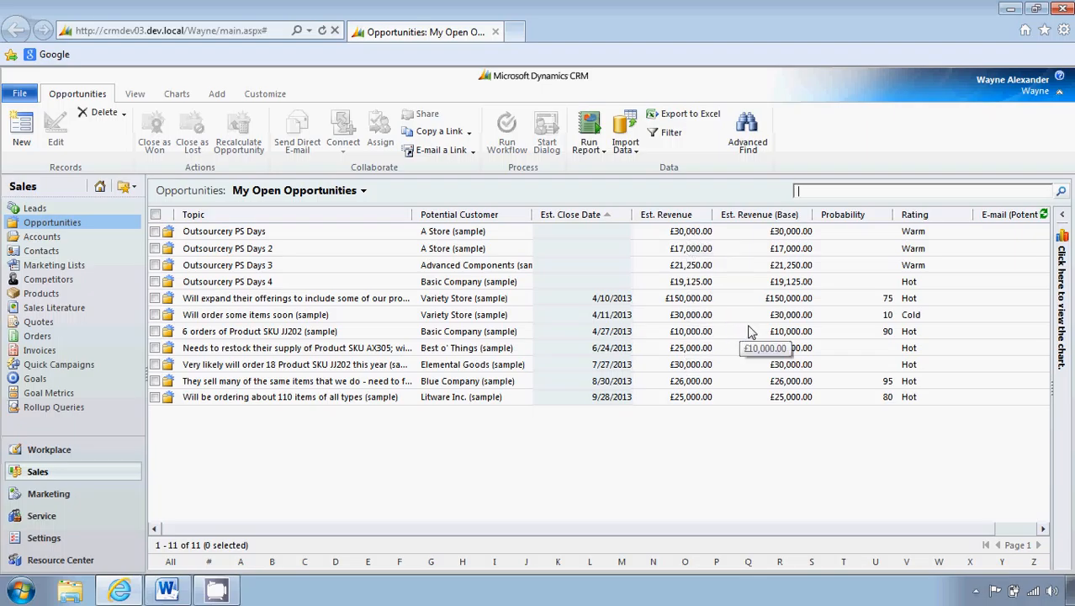
Open the list of active currencies in the Business Management settings
{"action": "left_click", "coordinate": [111, 539]}
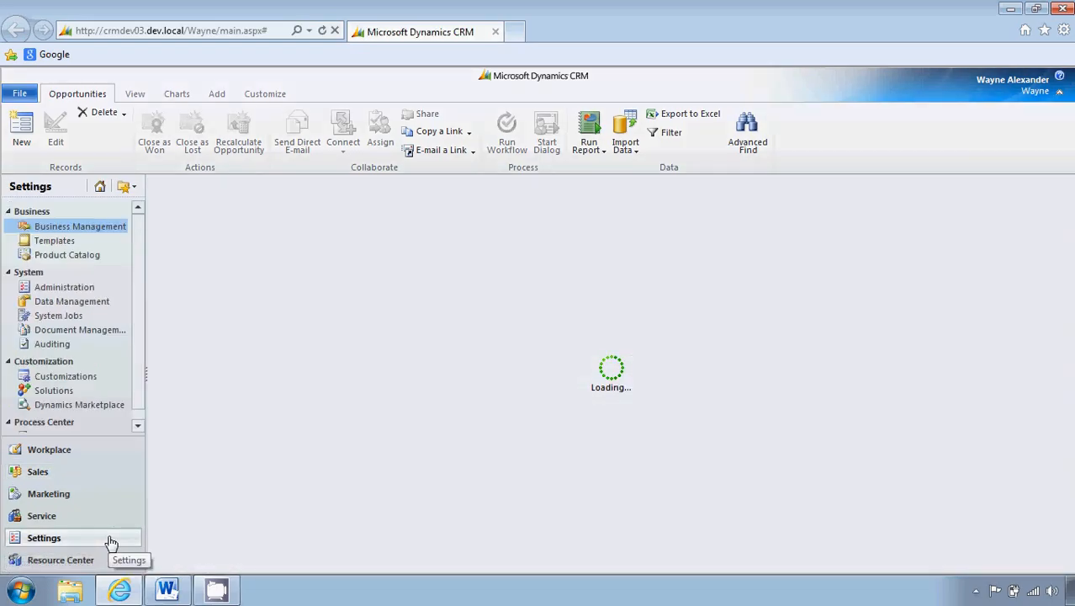
{"action": "left_click", "coordinate": [105, 227]}
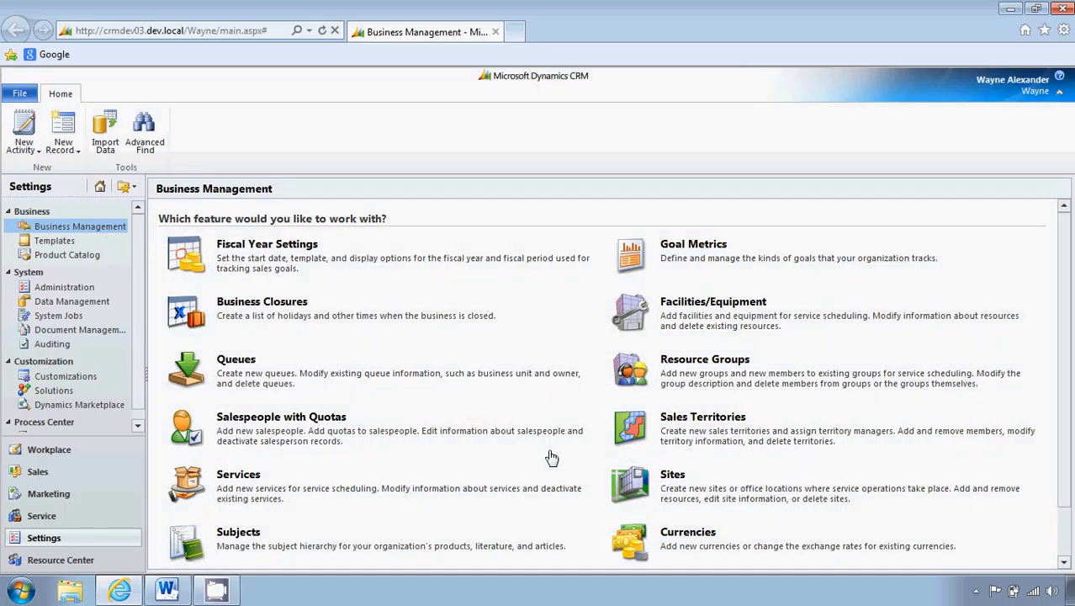
{"action": "left_click", "coordinate": [673, 539]}
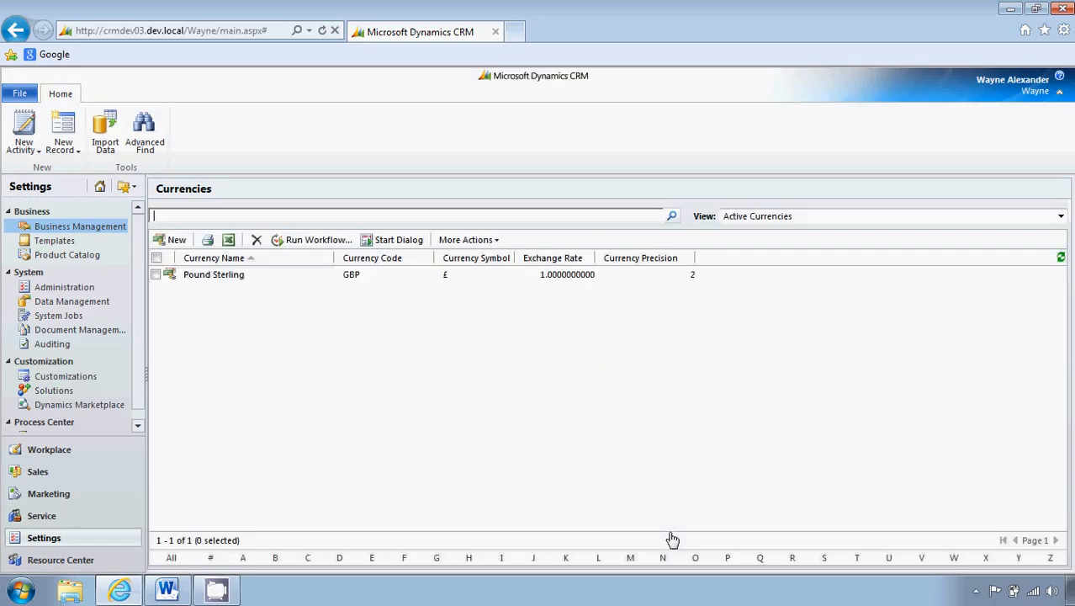
Create a US Dollar (USD) system currency with GBP 1.00 equal to 2 USD, saving it and starting another new currency
{"action": "left_click", "coordinate": [186, 249]}
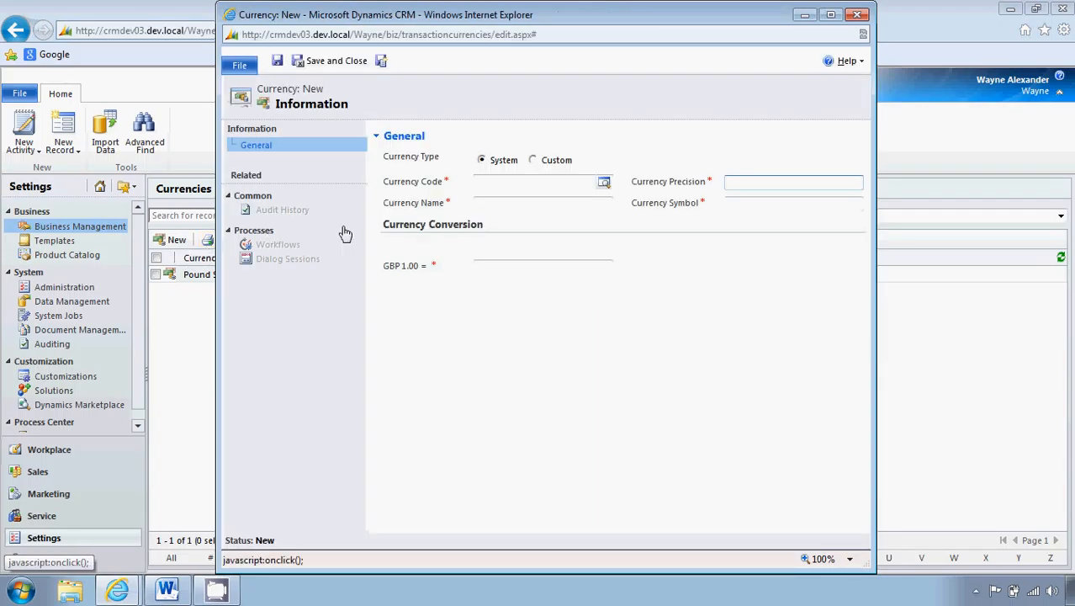
{"action": "left_click", "coordinate": [605, 183]}
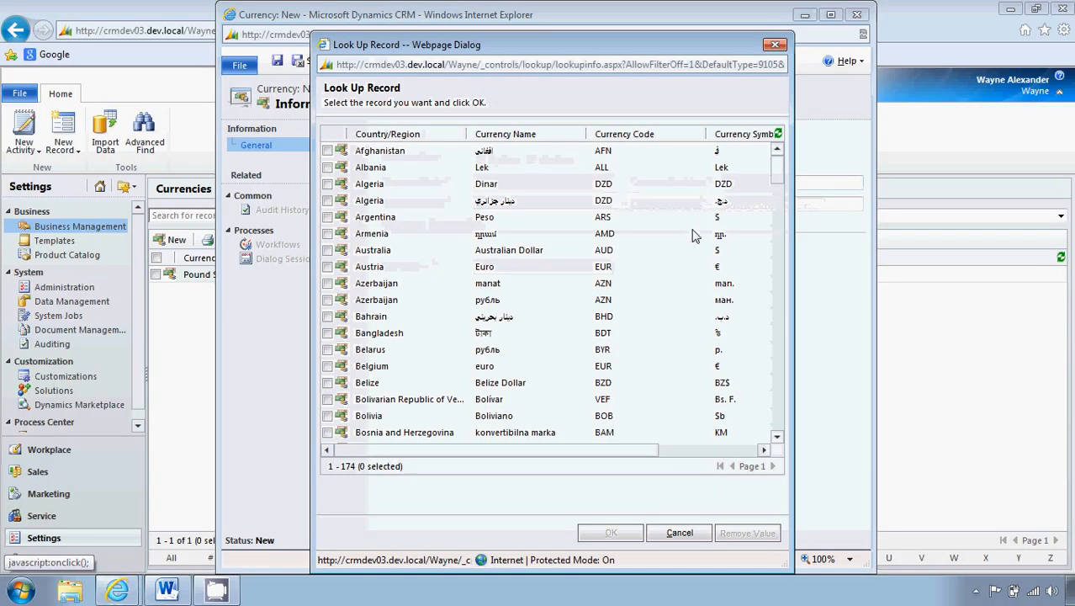
{"action": "left_click_drag", "start_coordinate": [781, 180], "coordinate": [779, 433]}
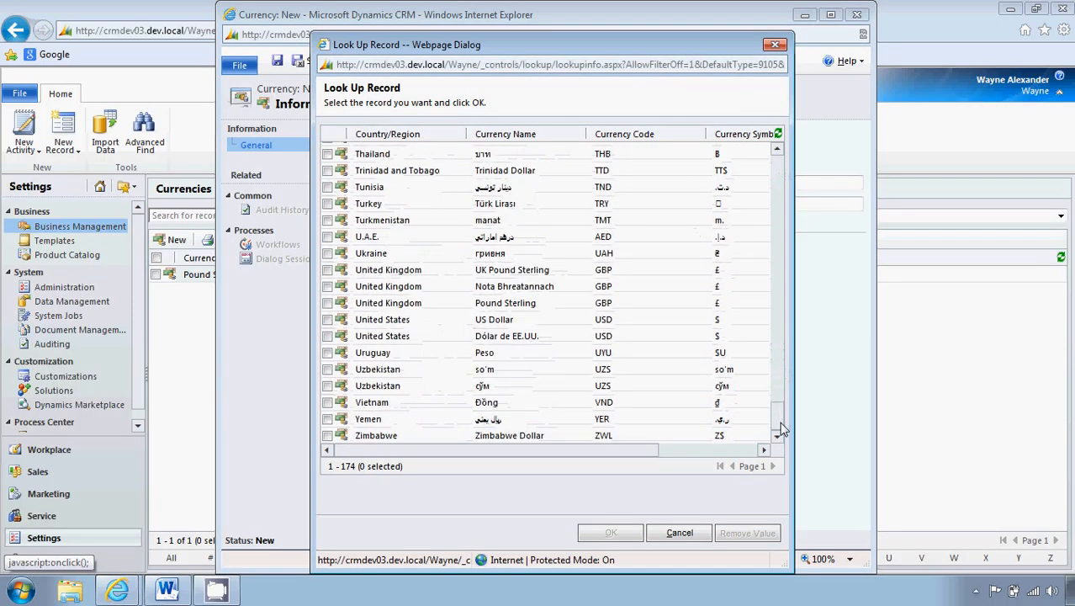
{"action": "left_click", "coordinate": [579, 323]}
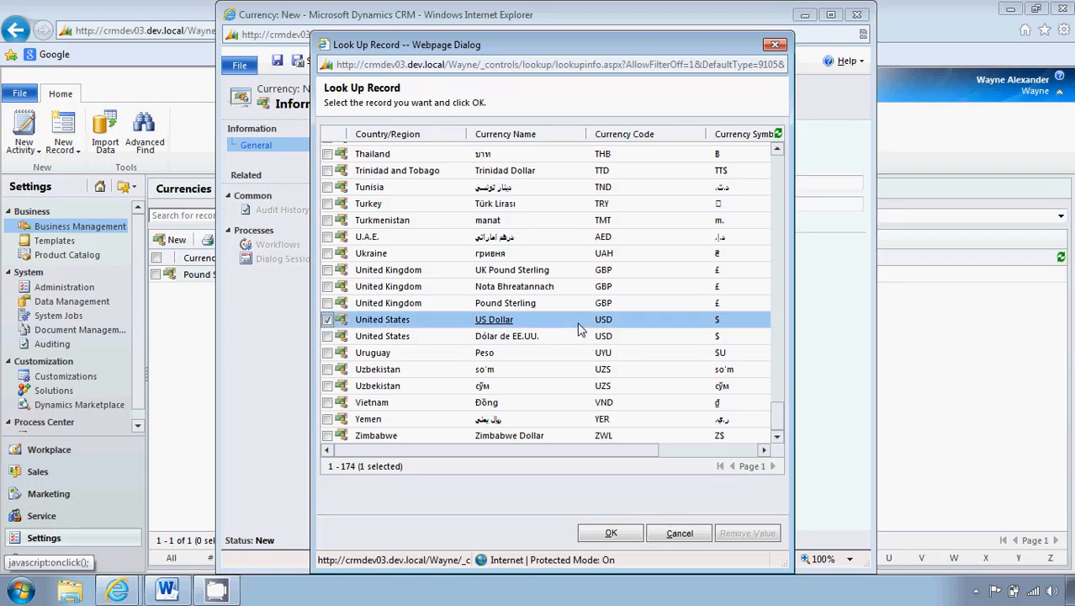
{"action": "left_click", "coordinate": [617, 533]}
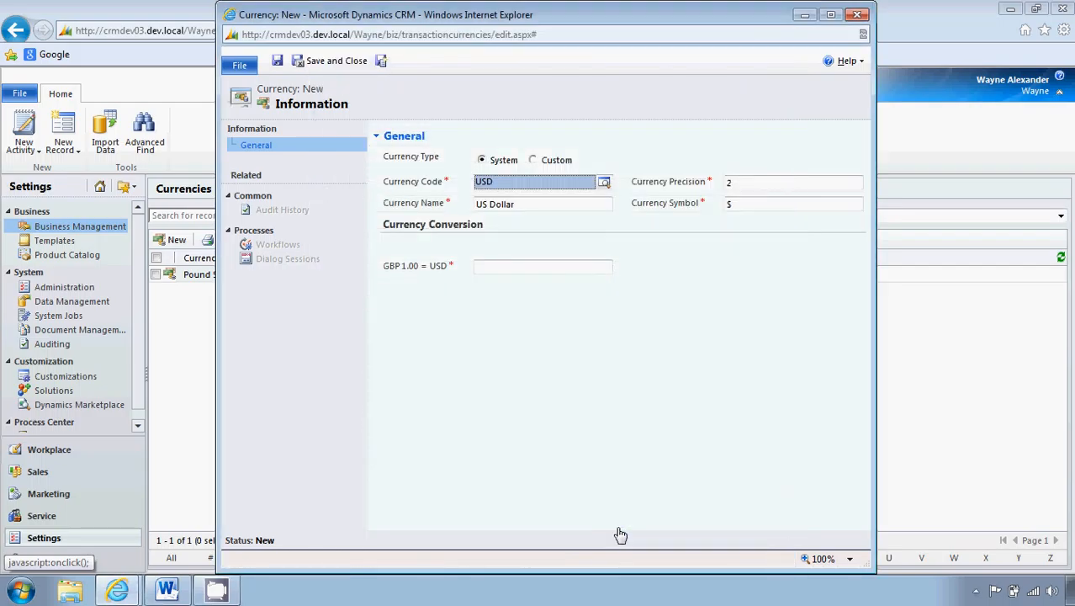
{"action": "left_click", "coordinate": [536, 268]}
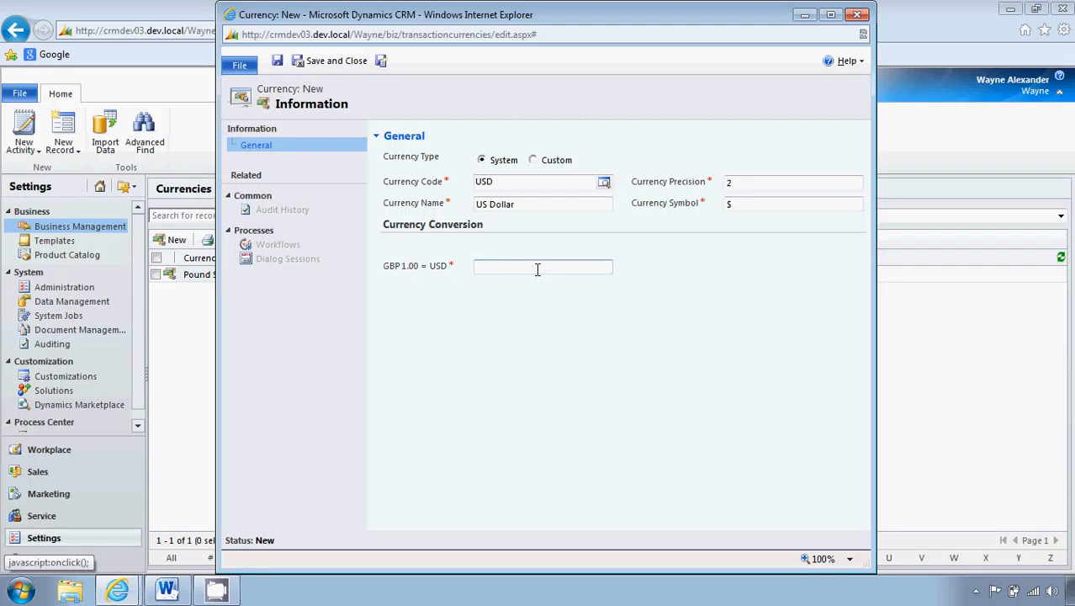
{"action": "type", "text": "2"}
{"action": "left_click", "coordinate": [381, 64]}
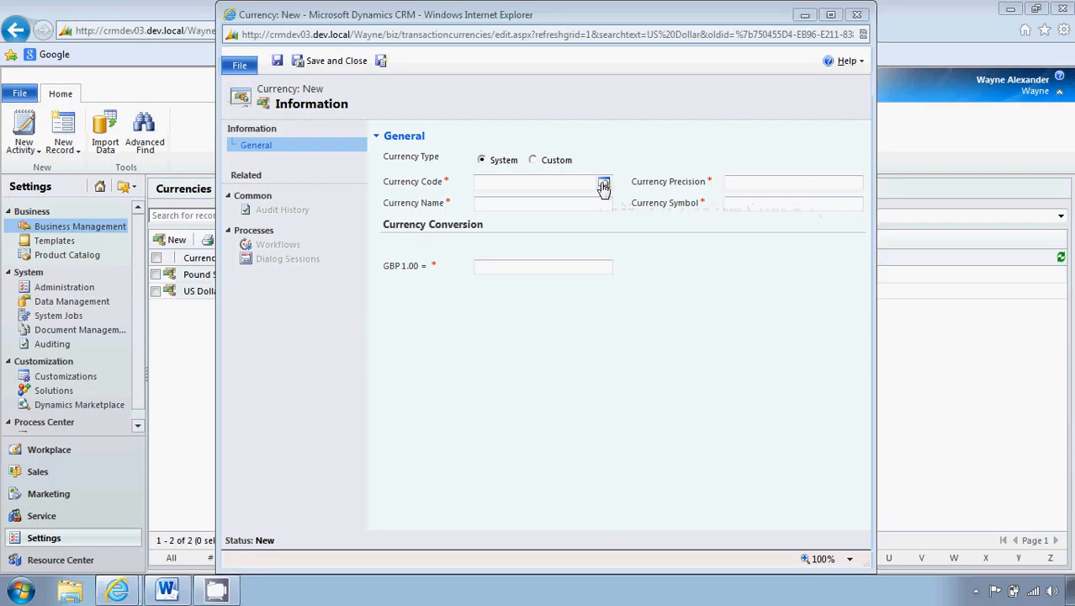
Define the new currency as Austria's Euro (EUR) with GBP 1.00 equal to 4 EUR, and save and close it
{"action": "left_click", "coordinate": [603, 185]}
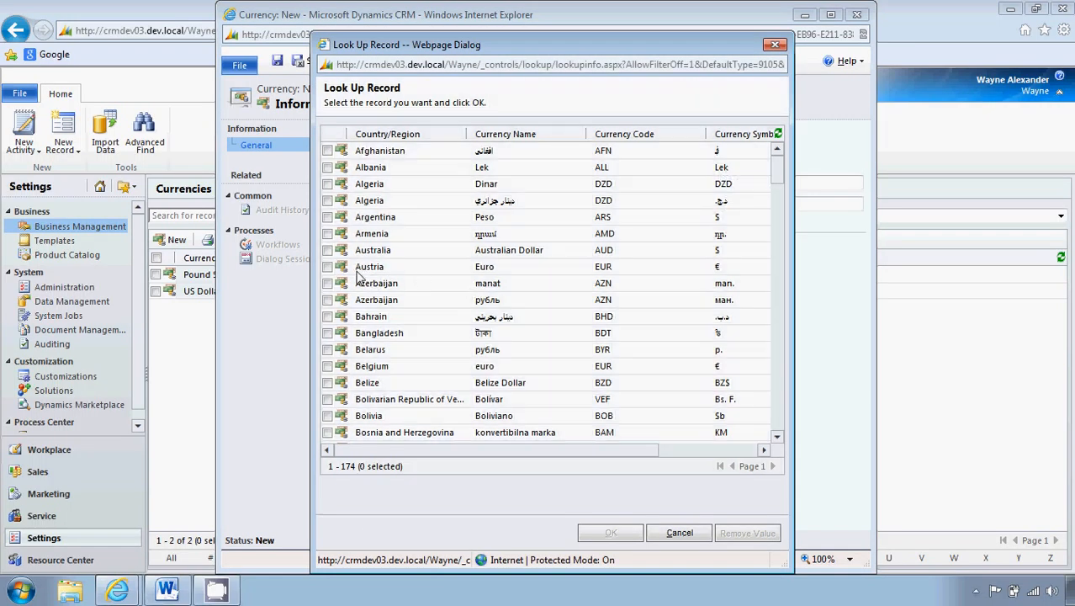
{"action": "left_click", "coordinate": [327, 267]}
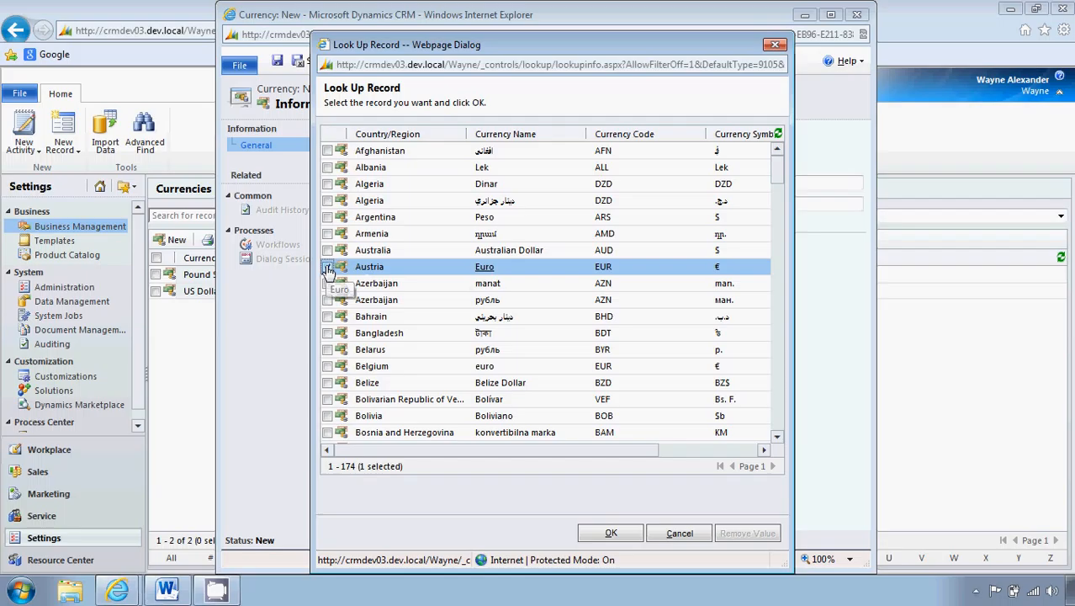
{"action": "left_click", "coordinate": [609, 533]}
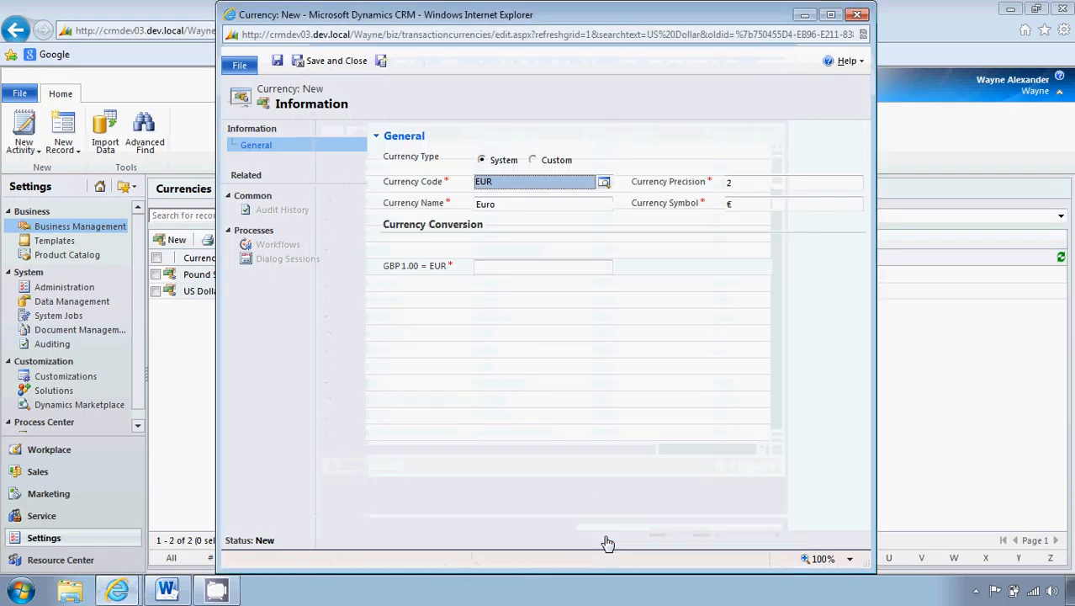
{"action": "left_click", "coordinate": [529, 269]}
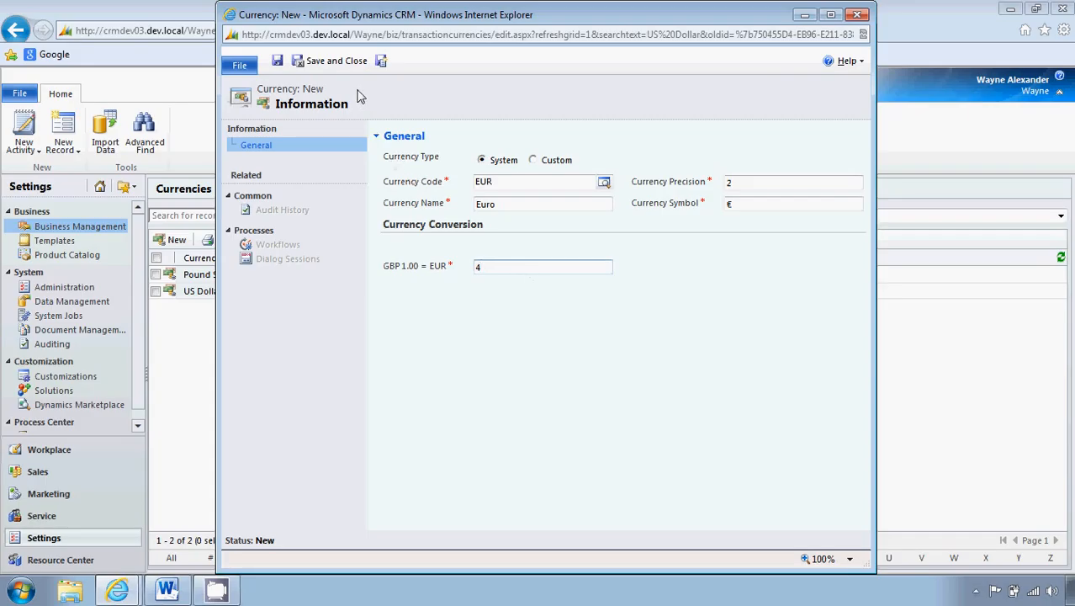
{"action": "left_click", "coordinate": [346, 66]}
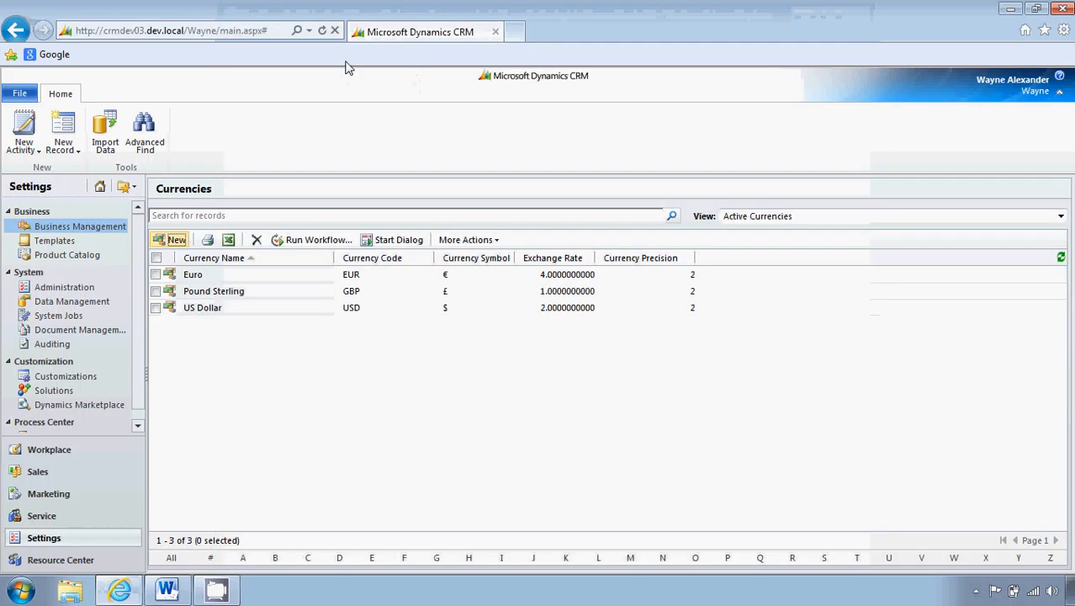
Start a new sales opportunity with topic "Test Opportunity to display base currencies" and potential customer Advanced Components (sample)
{"action": "left_click", "coordinate": [99, 471]}
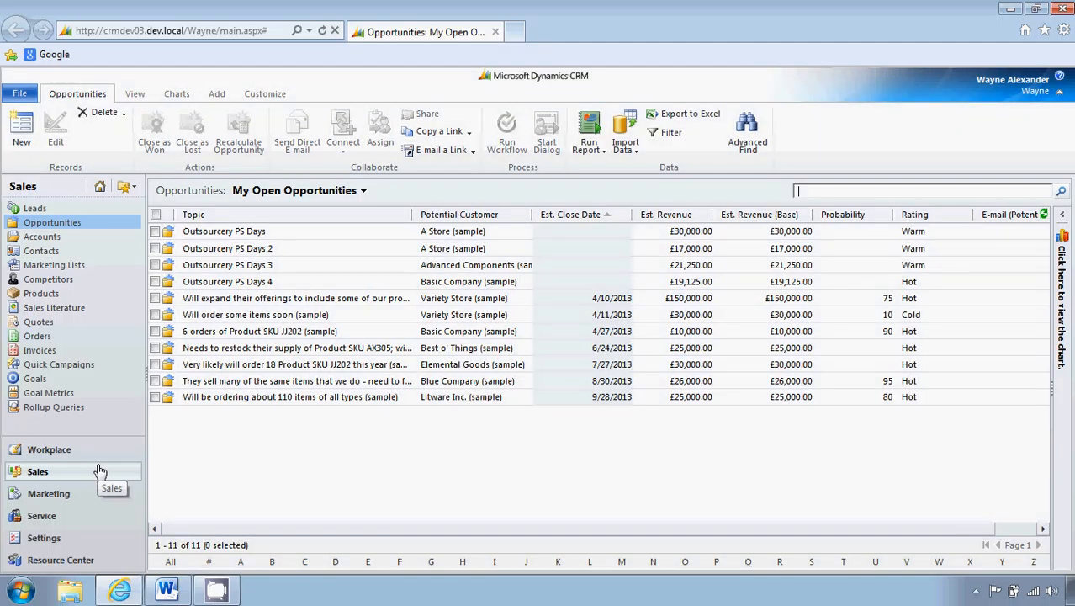
{"action": "left_click", "coordinate": [30, 139]}
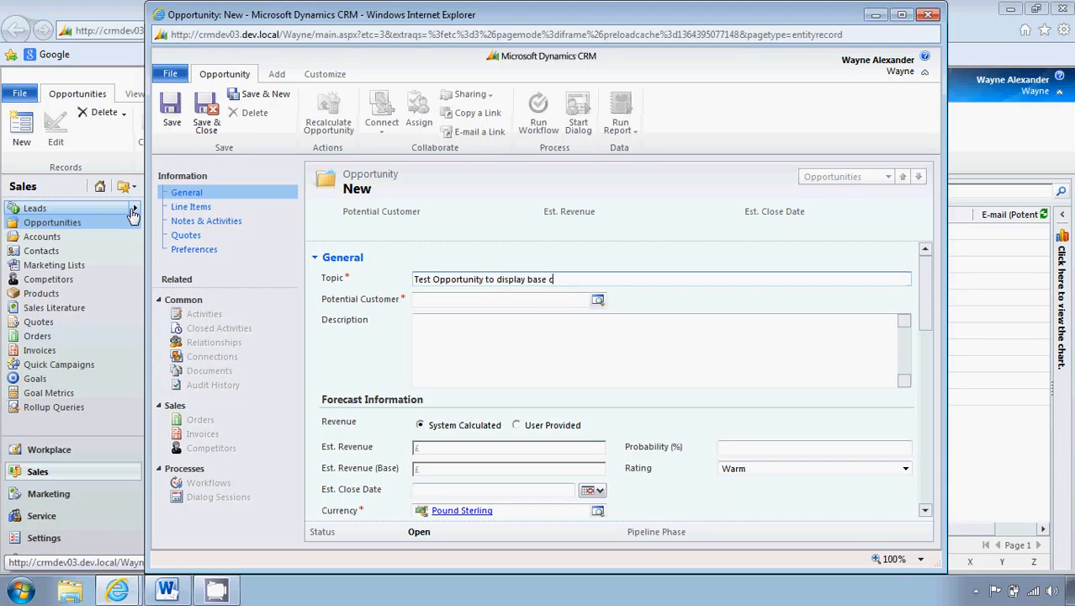
{"action": "type", "text": "es"}
{"action": "left_click", "coordinate": [599, 302]}
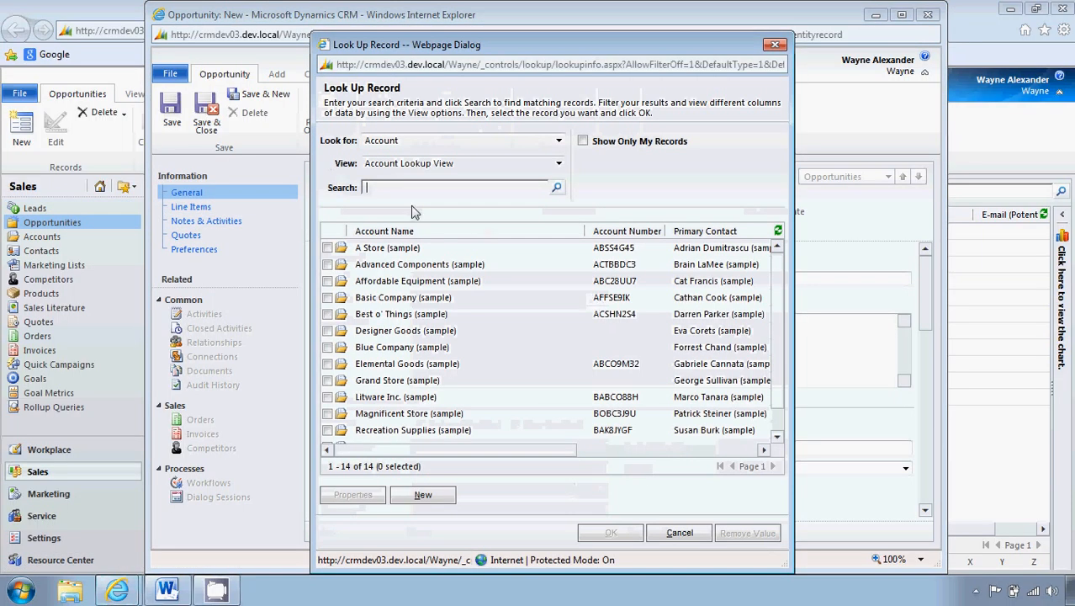
{"action": "left_click", "coordinate": [328, 267]}
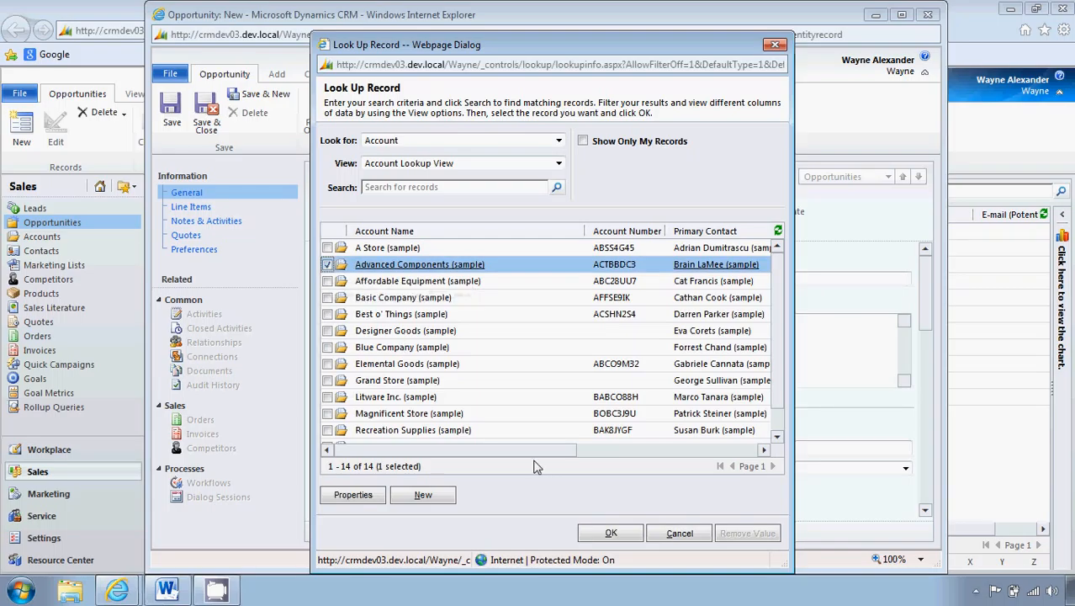
{"action": "left_click", "coordinate": [609, 533]}
Change the new opportunity's currency to US Dollar and dismiss the money fields reminder
{"action": "left_click_drag", "start_coordinate": [924, 308], "coordinate": [901, 347]}
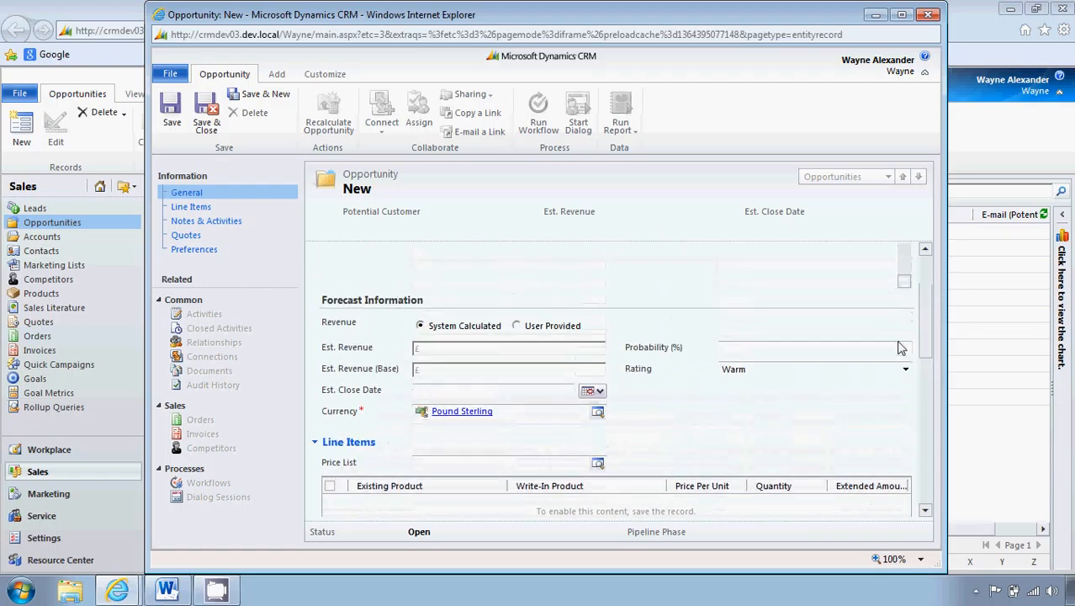
{"action": "left_click", "coordinate": [597, 415]}
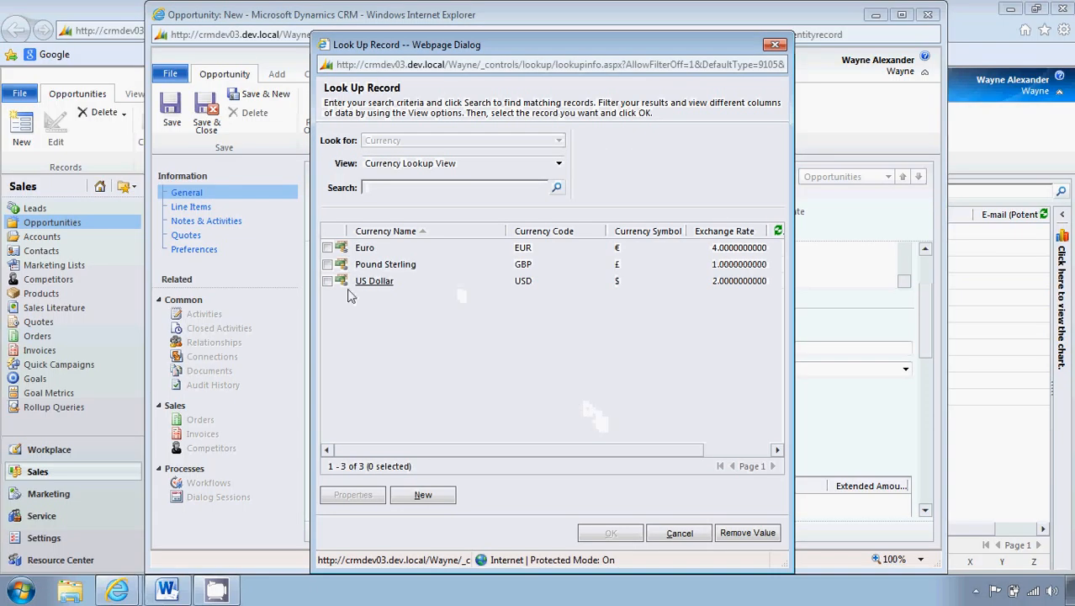
{"action": "left_click", "coordinate": [328, 281]}
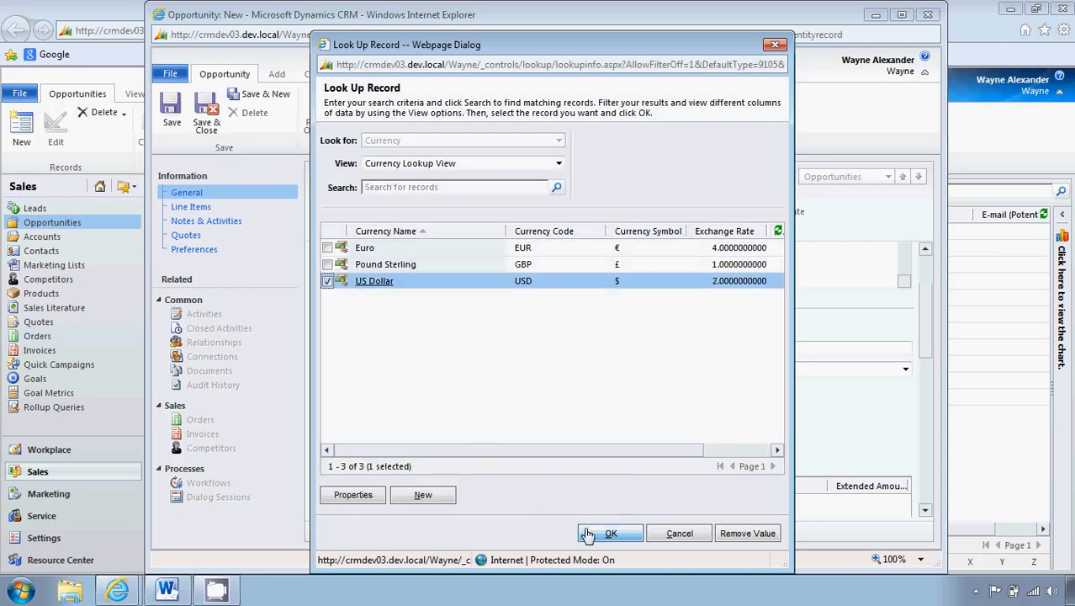
{"action": "left_click", "coordinate": [586, 535]}
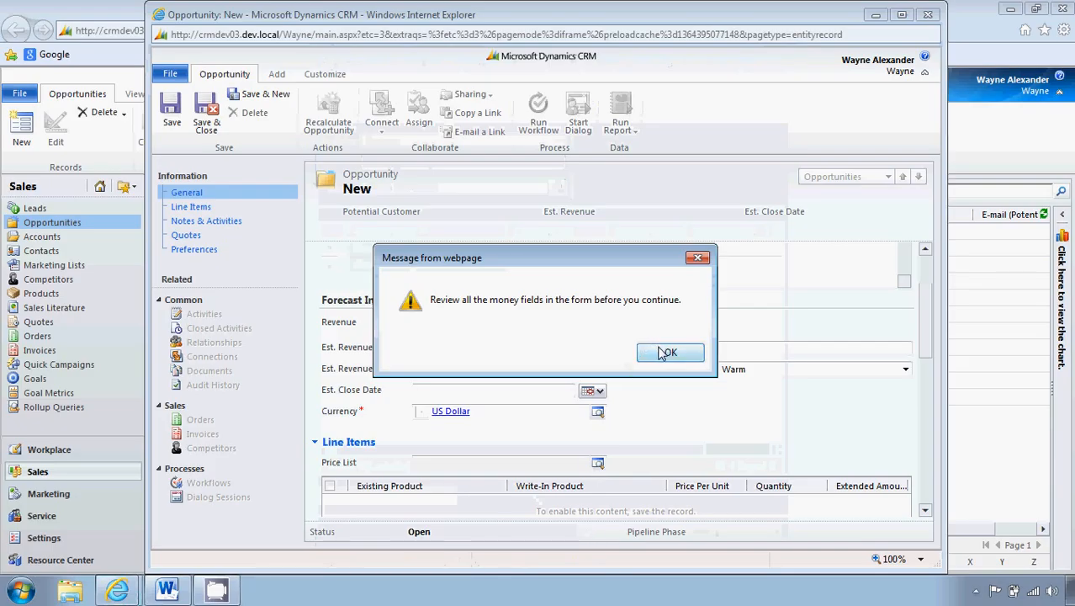
{"action": "left_click", "coordinate": [665, 352]}
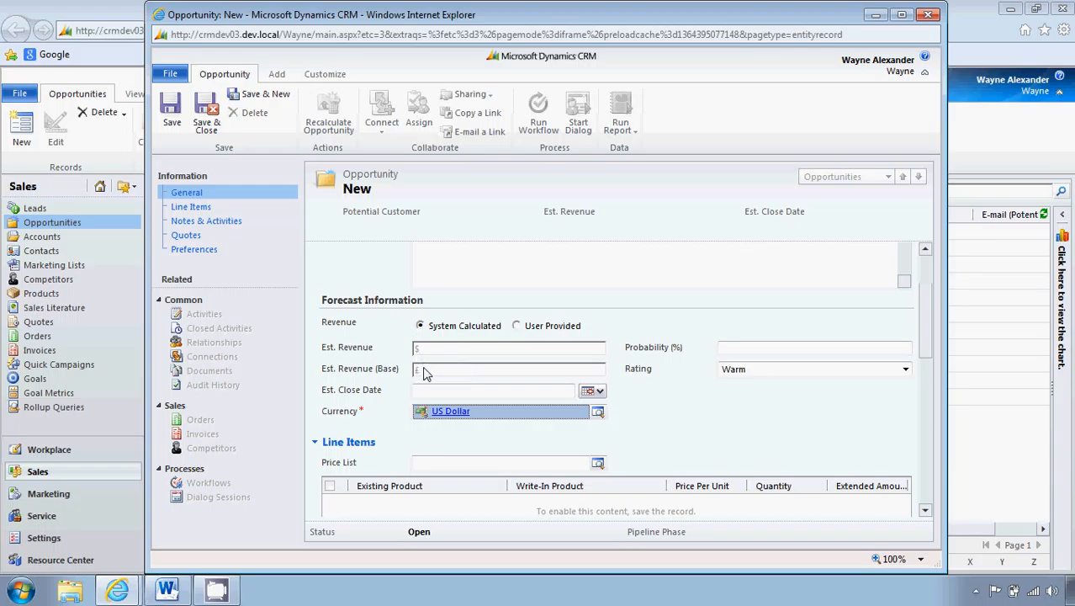
Make the opportunity's revenue user provided, set the estimated revenue to $50,000, and save and close the record
{"action": "left_click", "coordinate": [517, 325]}
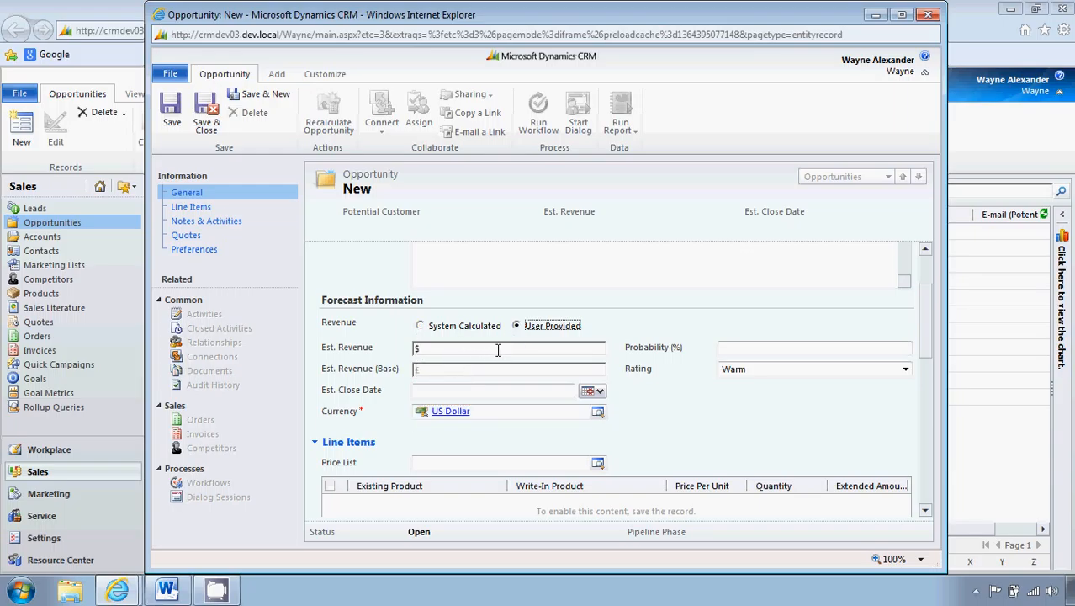
{"action": "left_click", "coordinate": [498, 350]}
{"action": "left_click", "coordinate": [210, 135]}
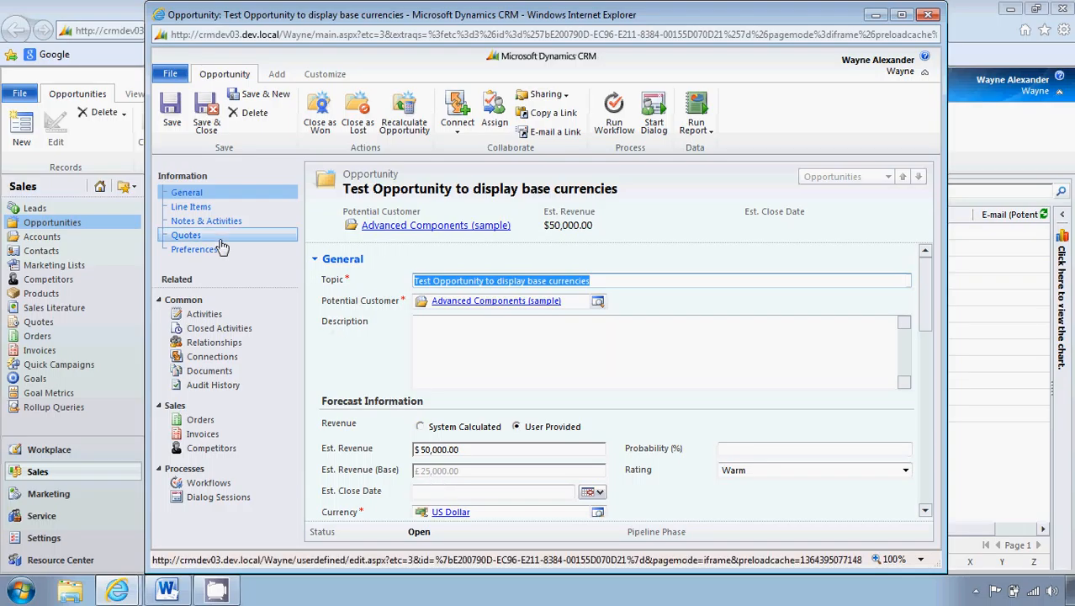
{"action": "left_click", "coordinate": [212, 139]}
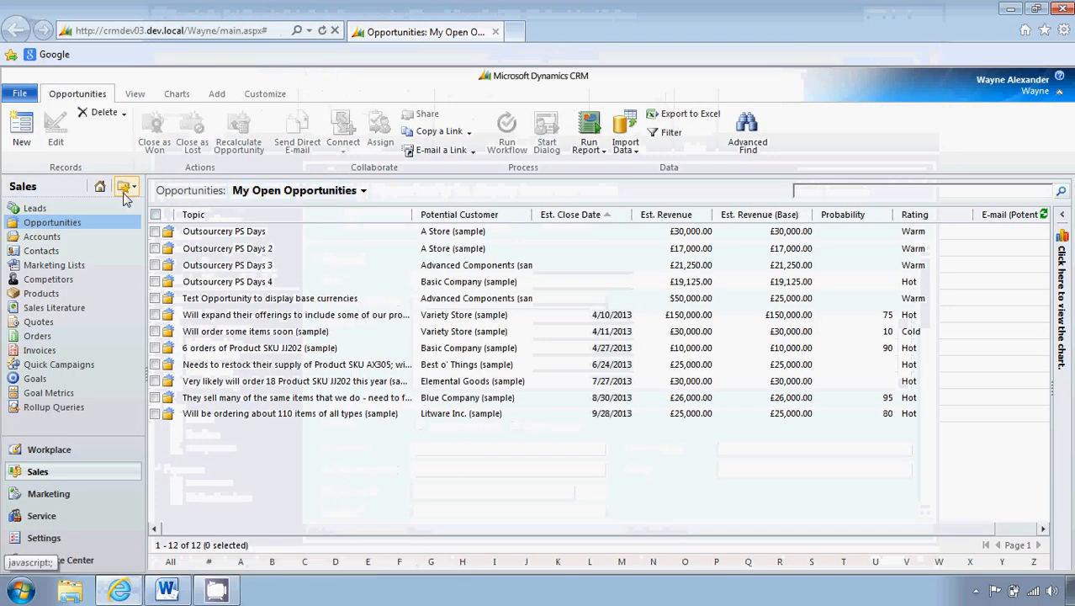
Start another opportunity with topic "Test currencies for base fields" and potential customer Designer Goods (sample)
{"action": "left_click", "coordinate": [32, 140]}
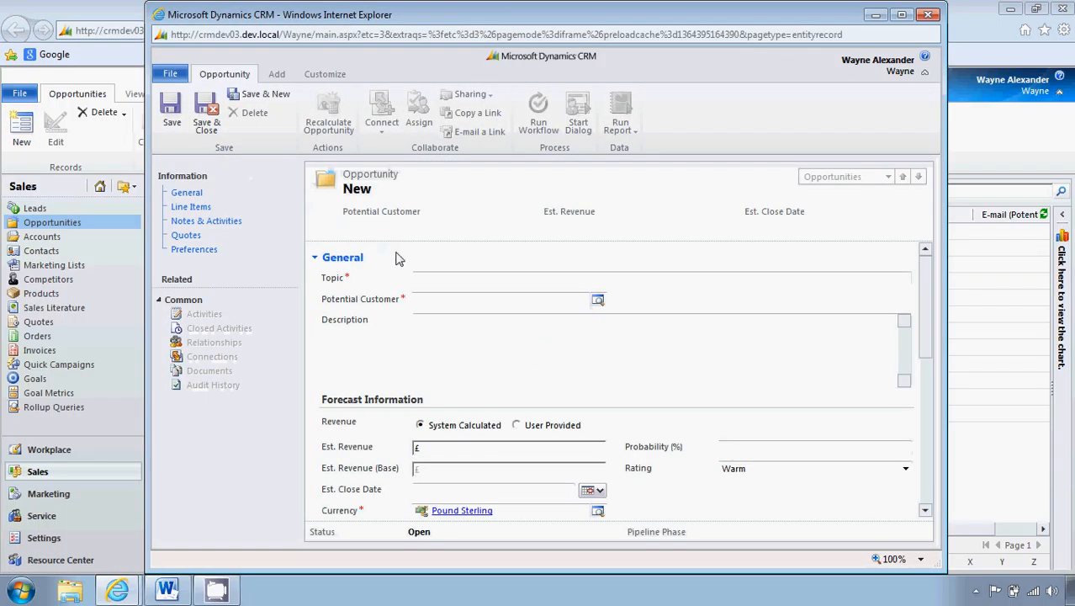
{"action": "left_click", "coordinate": [447, 277]}
{"action": "type", "text": "Test currencies"}
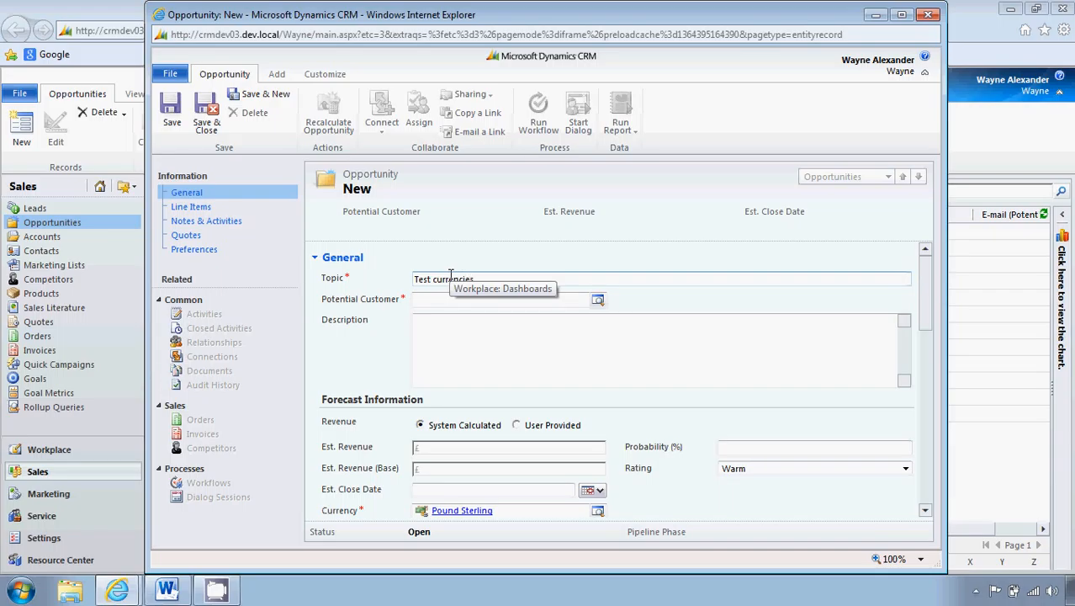
{"action": "type", "text": " for base fields"}
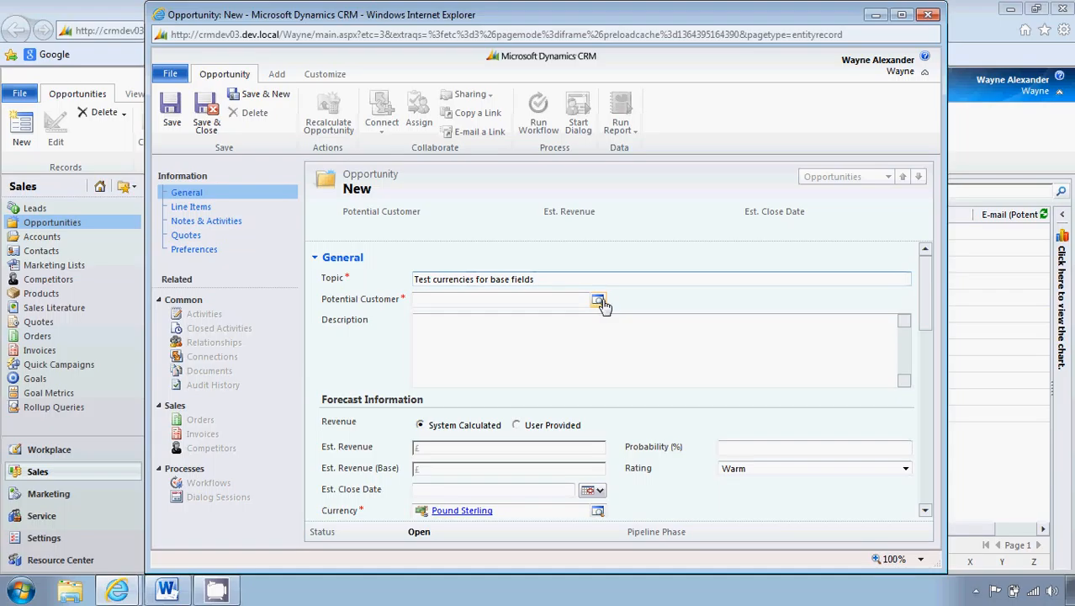
{"action": "left_click", "coordinate": [600, 301]}
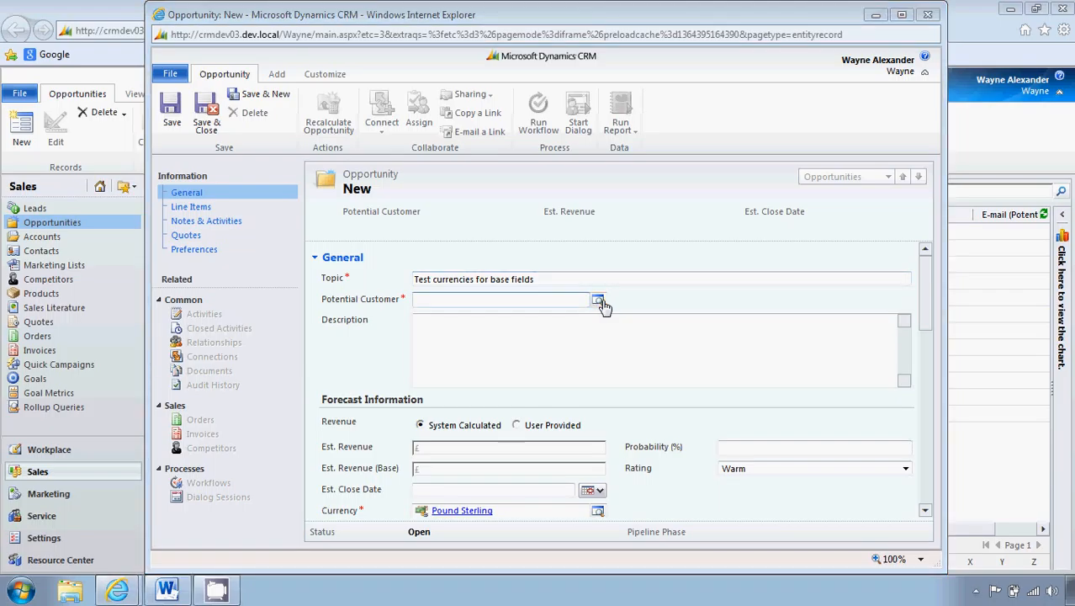
{"action": "left_click", "coordinate": [512, 330]}
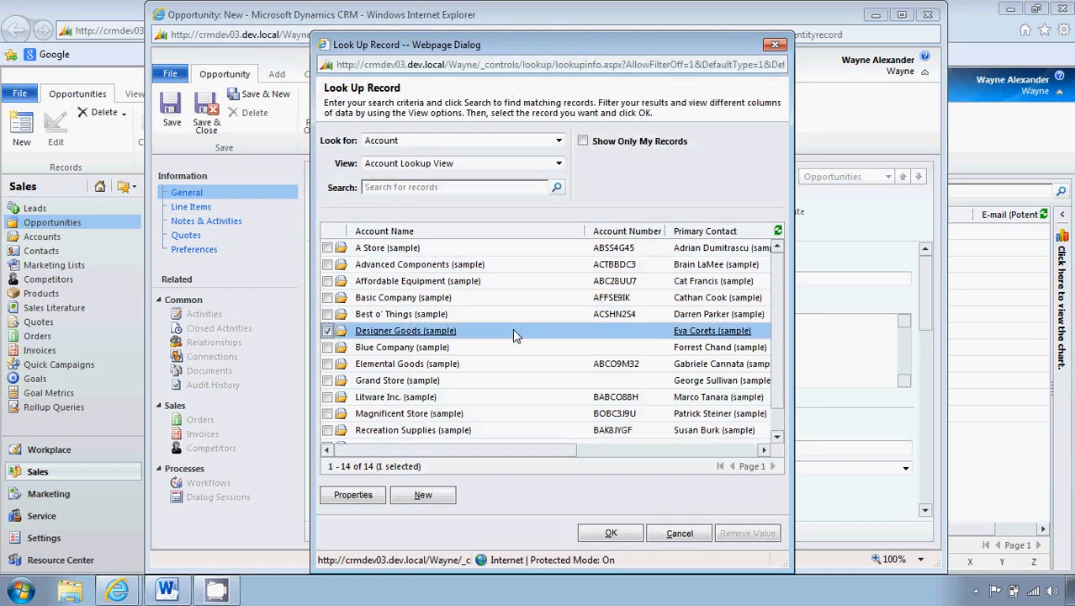
{"action": "left_click", "coordinate": [604, 533]}
{"action": "left_click_drag", "start_coordinate": [924, 313], "coordinate": [924, 348]}
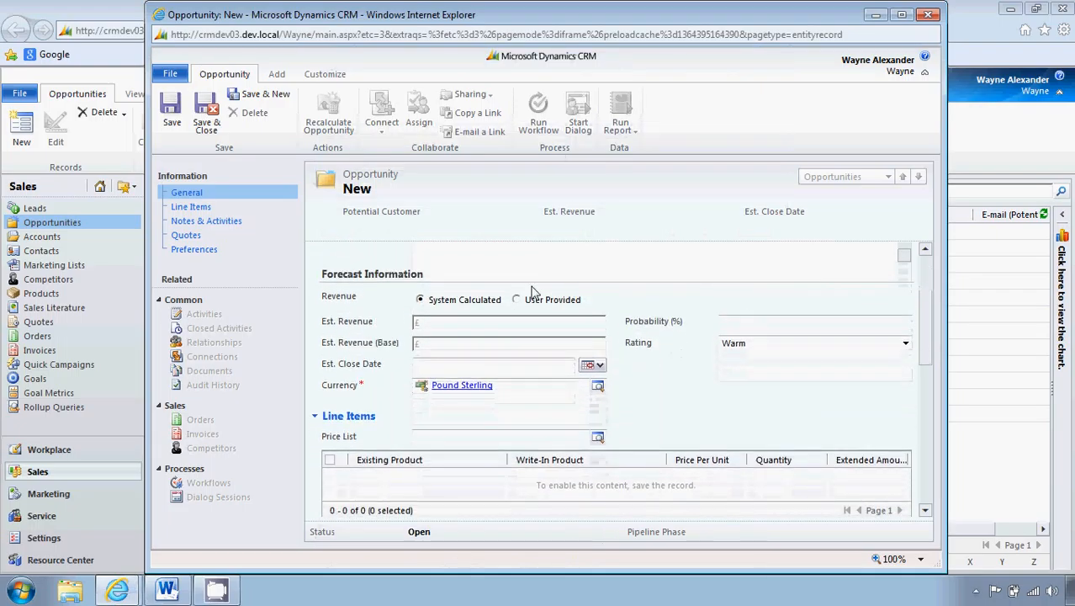
Change the new opportunity's currency to Euro and dismiss the money fields reminder
{"action": "left_click", "coordinate": [596, 389]}
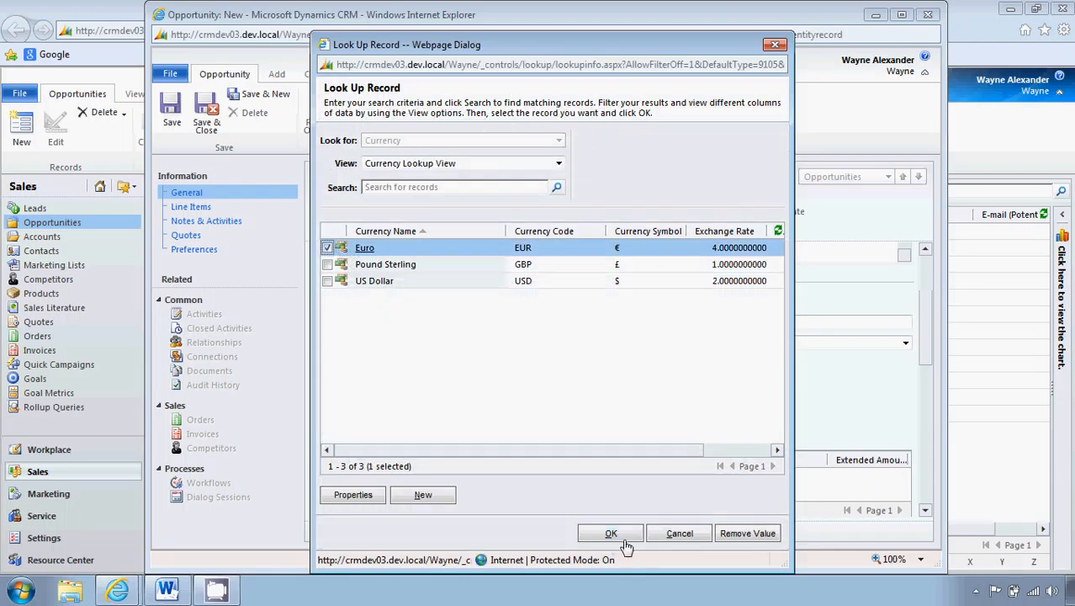
{"action": "left_click", "coordinate": [624, 541]}
{"action": "left_click", "coordinate": [666, 350]}
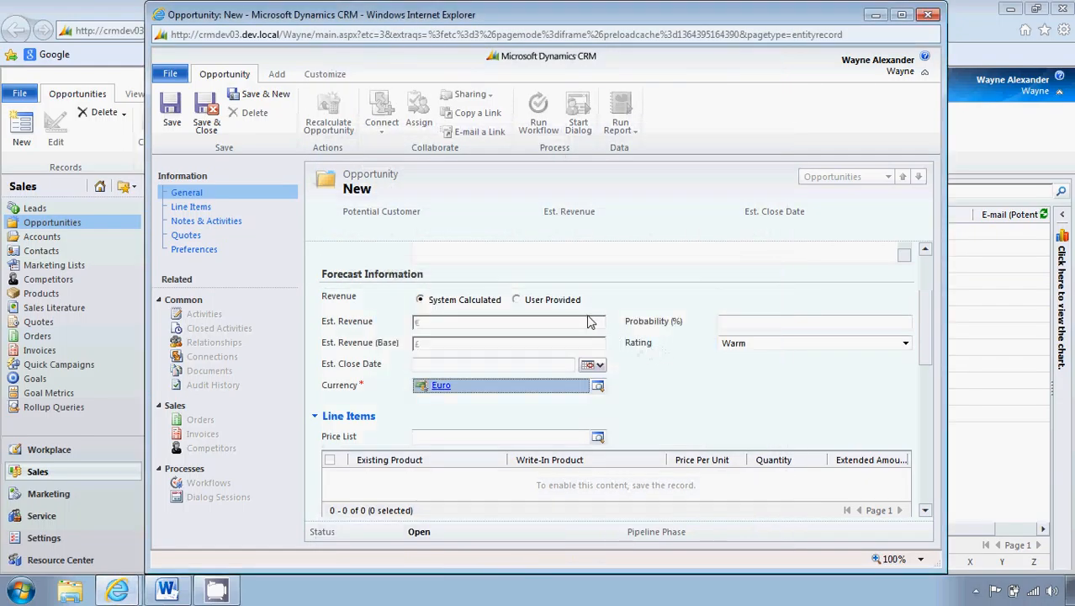
Make the Euro opportunity's revenue user provided, set the estimated revenue to €100,000, and save and close the record
{"action": "left_click", "coordinate": [517, 301]}
{"action": "left_click", "coordinate": [506, 322]}
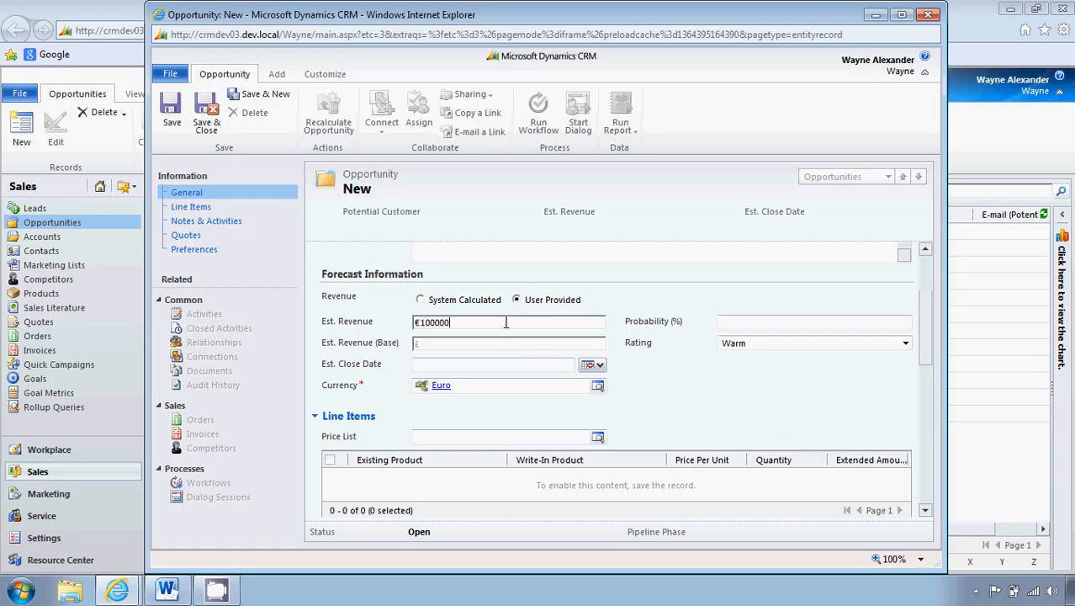
{"action": "left_click", "coordinate": [172, 118]}
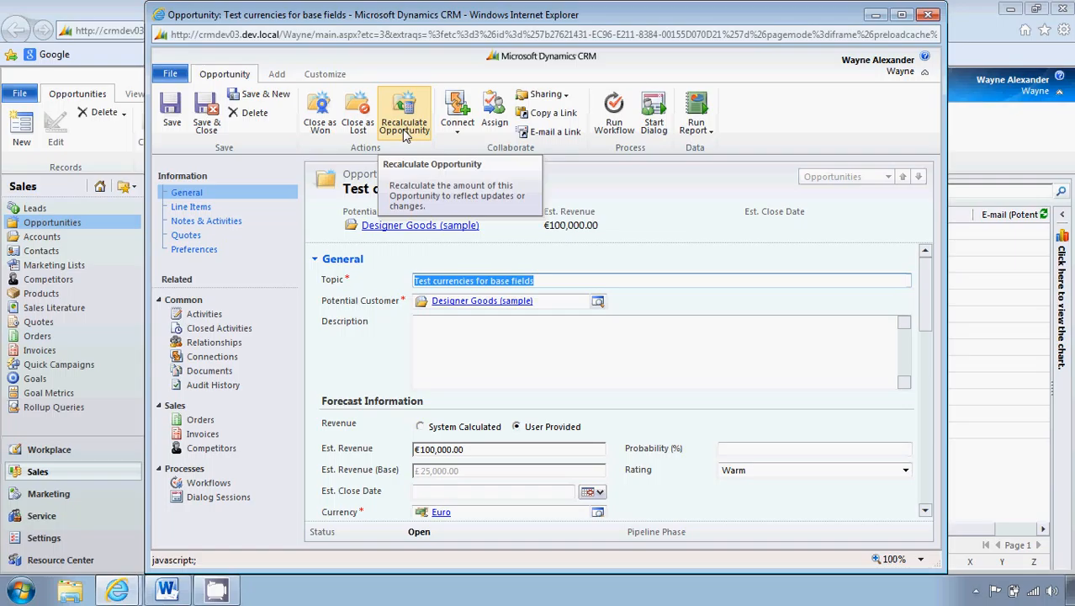
{"action": "left_click", "coordinate": [207, 126]}
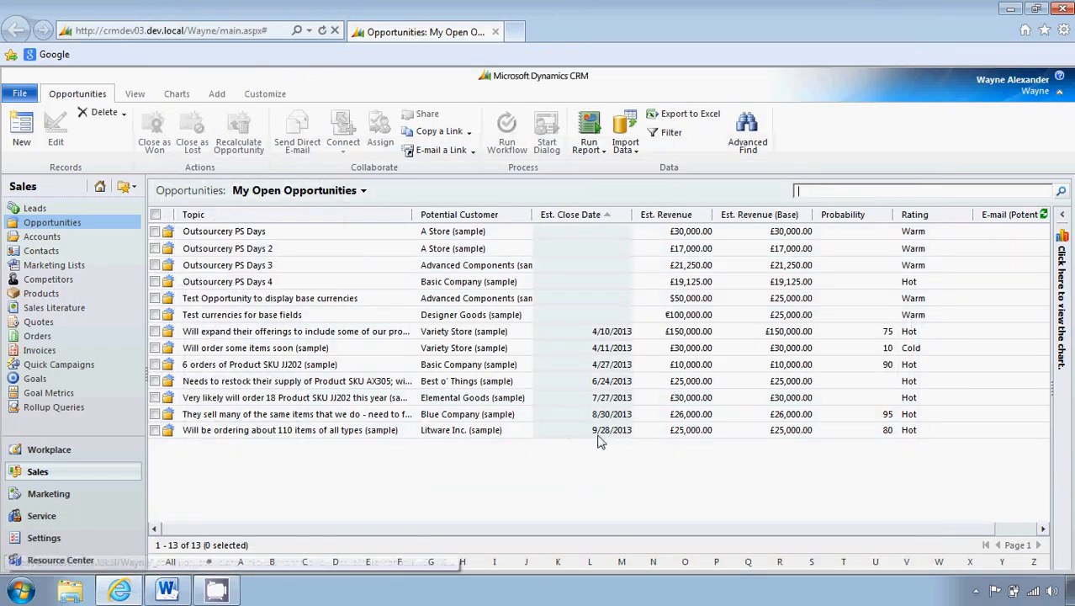
Compare the Open Opportunities view with My Open Opportunities, checking the estimated and base revenue of the two test opportunities
{"action": "left_click", "coordinate": [362, 200]}
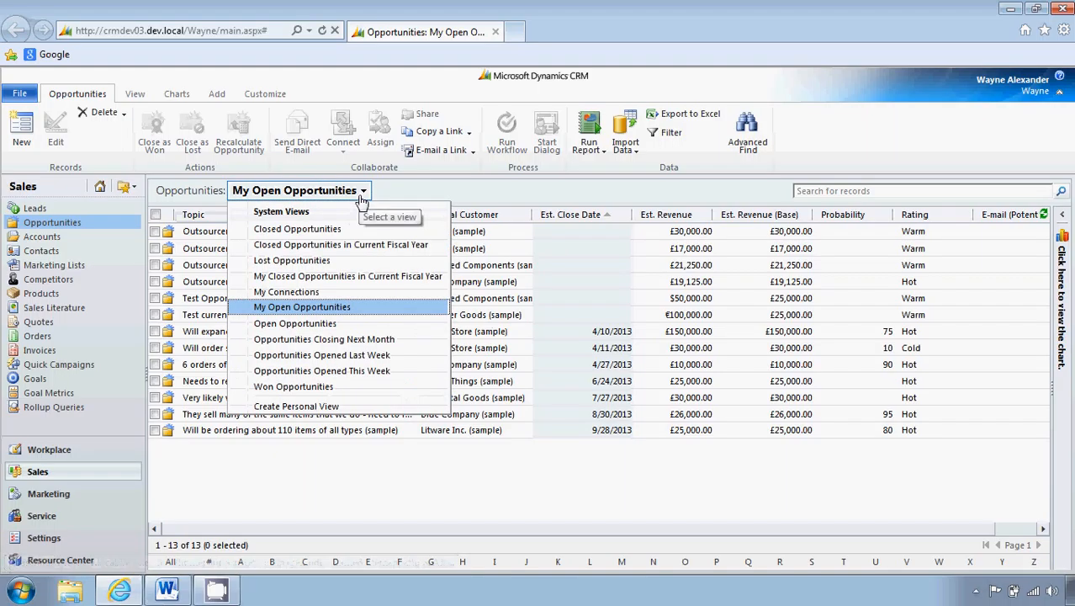
{"action": "left_click", "coordinate": [353, 324]}
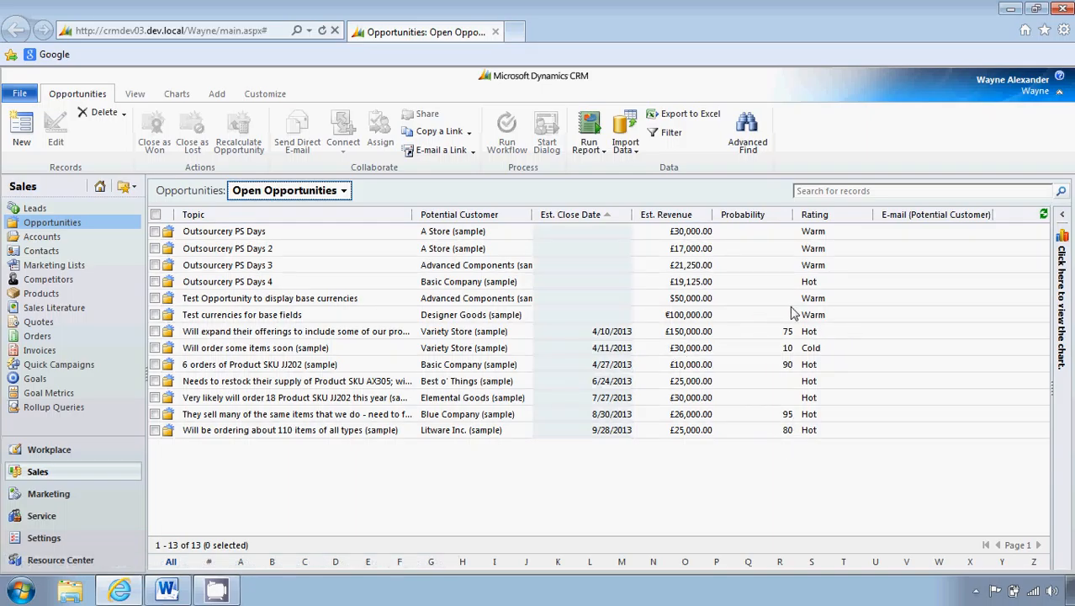
{"action": "left_click", "coordinate": [342, 190]}
{"action": "left_click", "coordinate": [341, 312]}
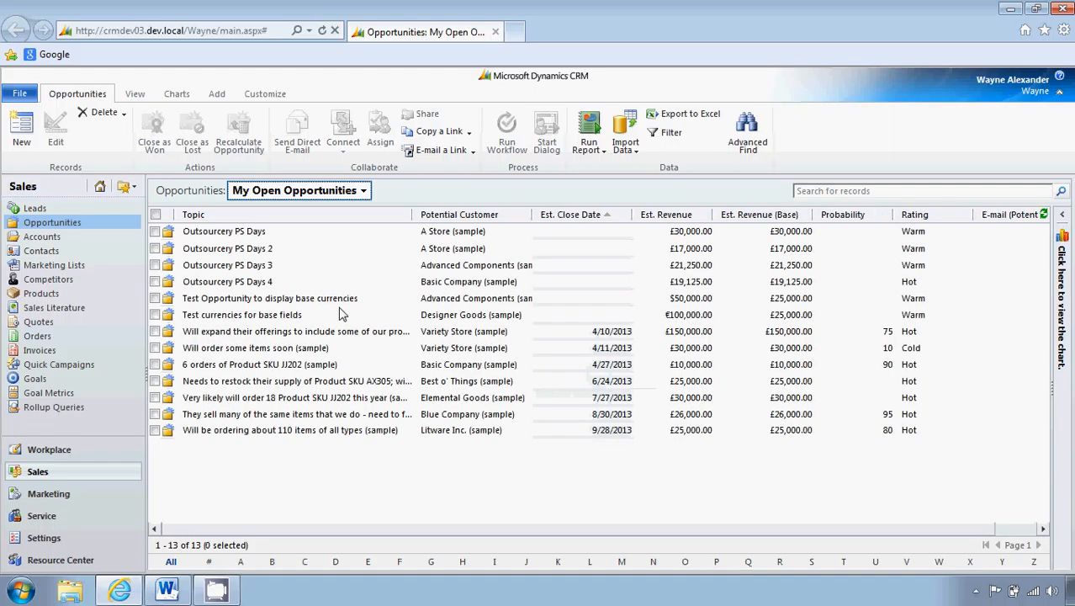
{"action": "left_click", "coordinate": [643, 319]}
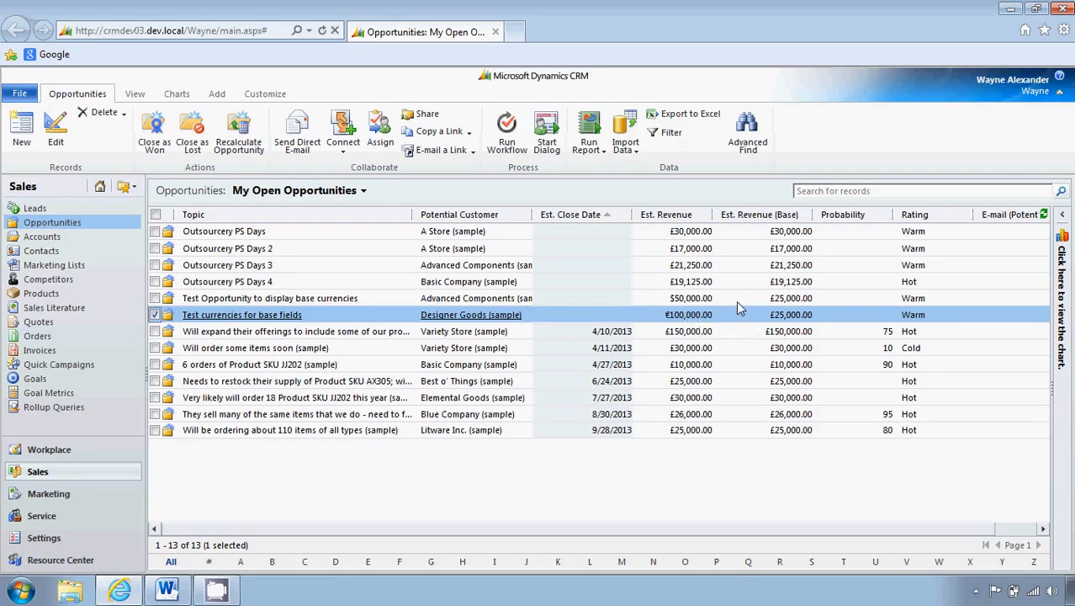
{"action": "left_click", "coordinate": [736, 298]}
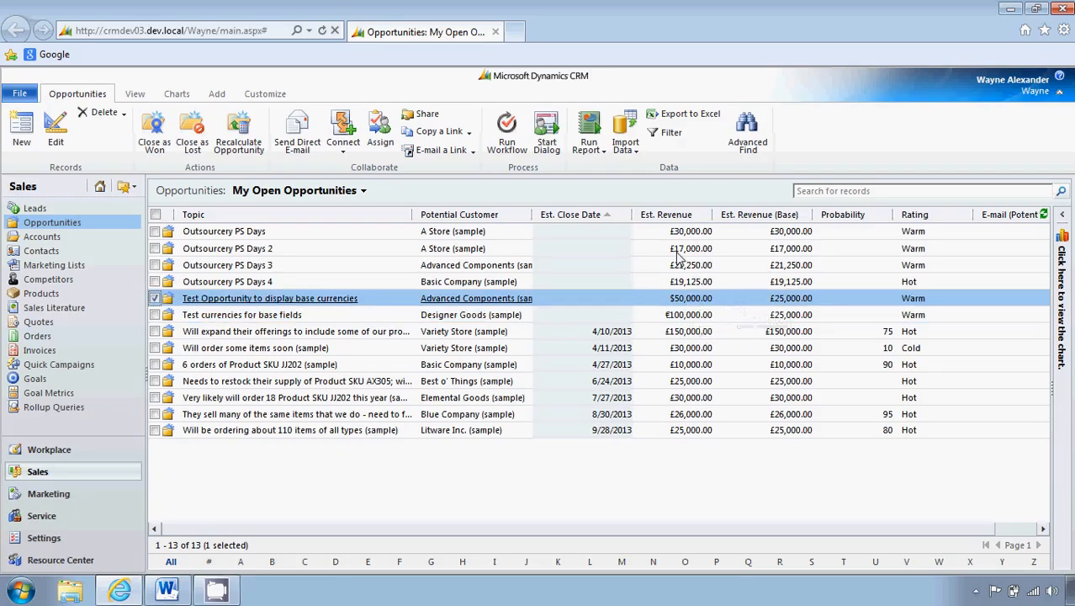